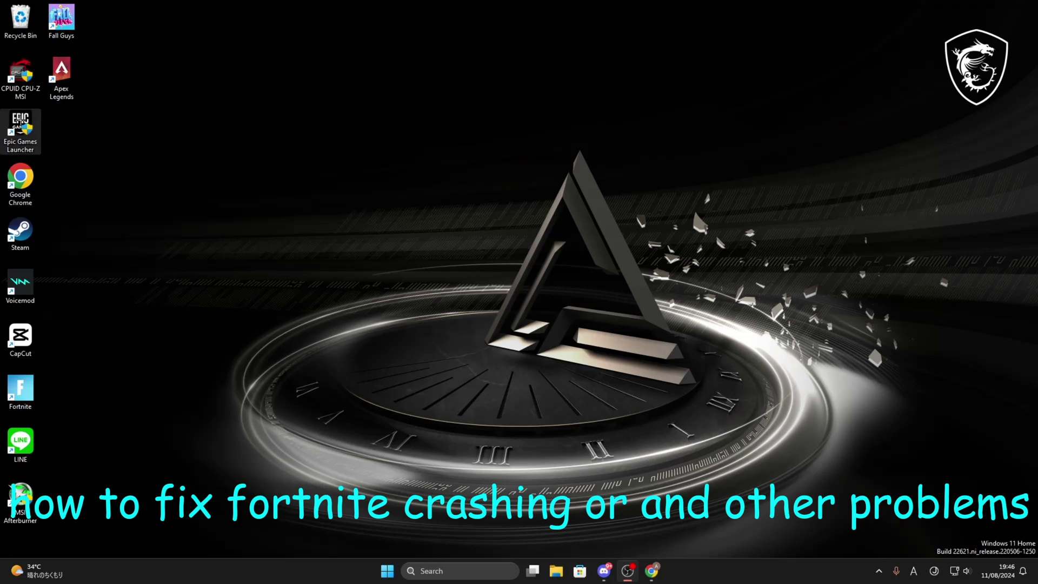
Tick 'Run this program as an administrator' in the Epic Games Launcher shortcut's Compatibility properties.
mouse_move(20, 127)
mouse_down()
mouse_move(255, 218)
mouse_move(267, 235)
mouse_up()
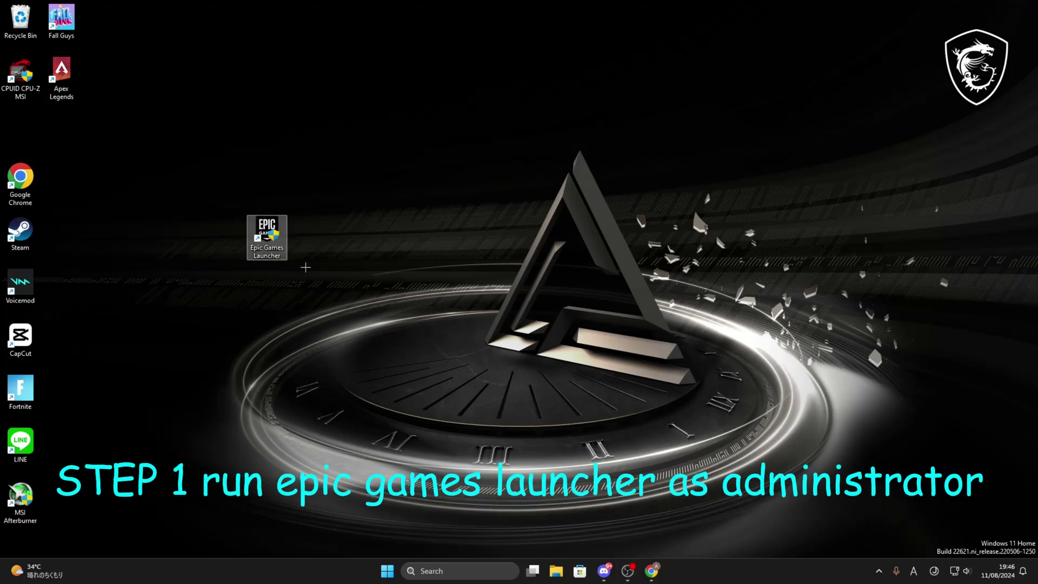
right_click(264, 229)
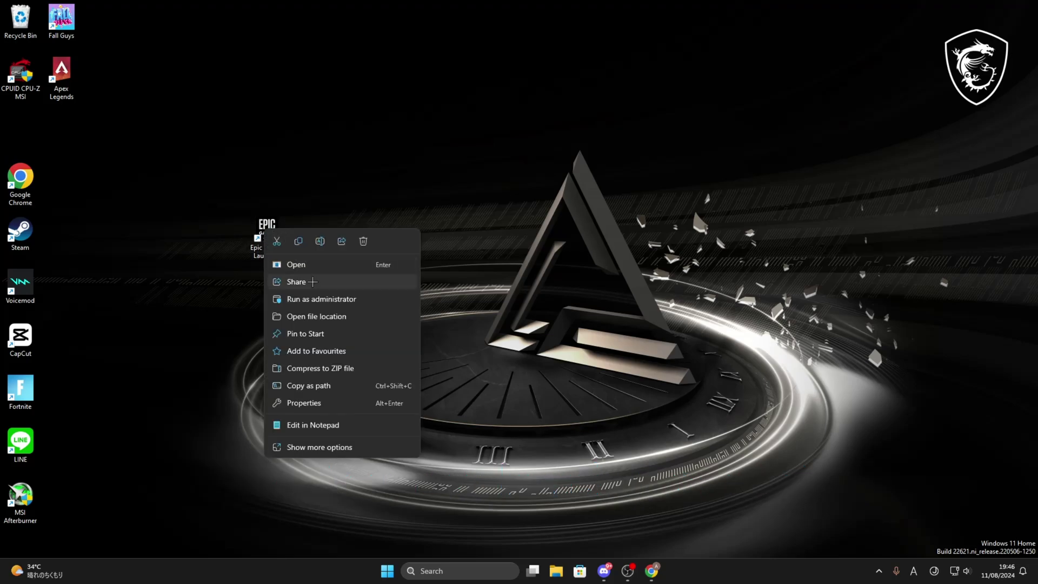
click(313, 404)
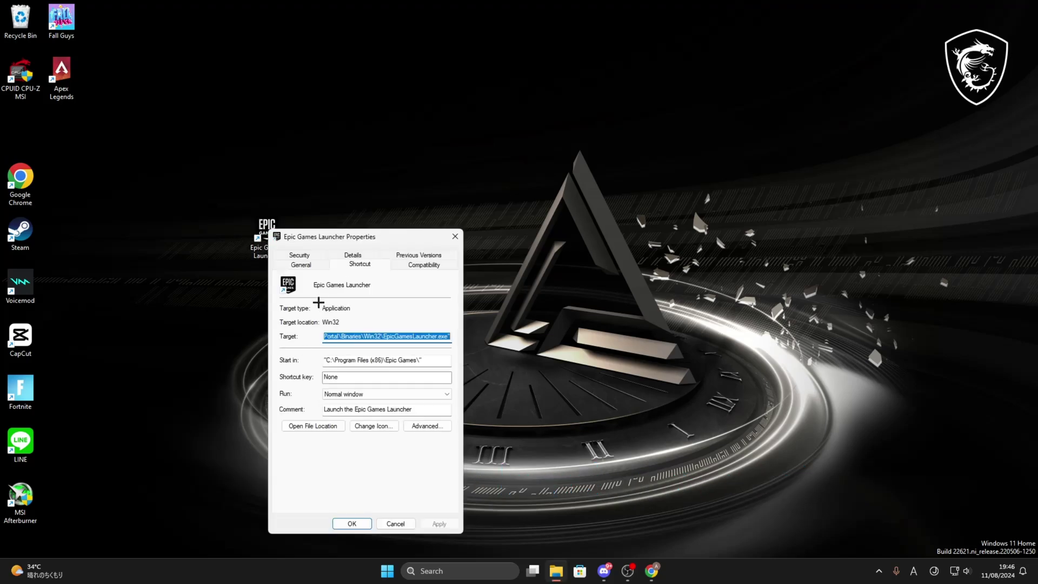
click(417, 265)
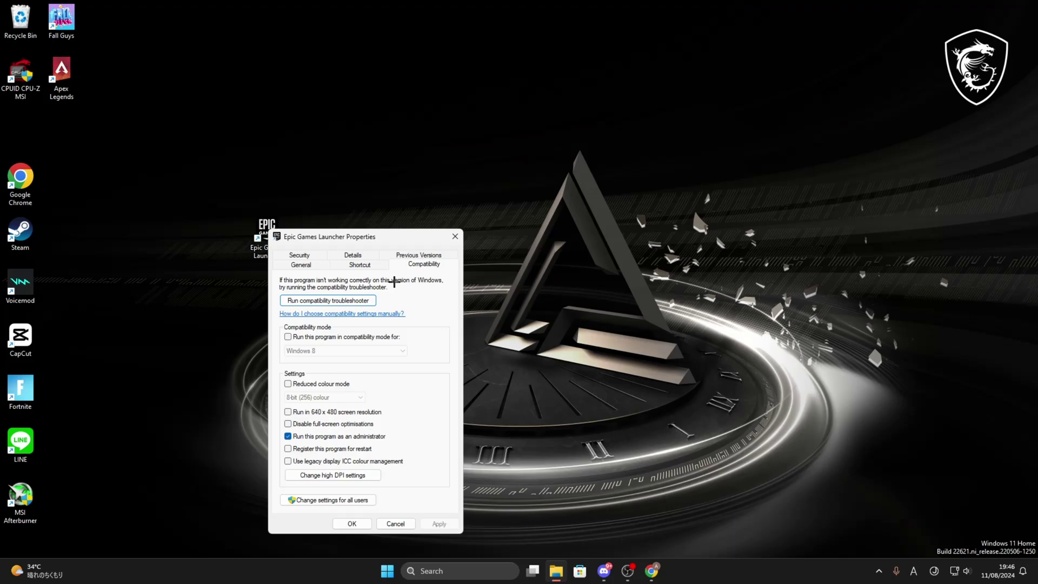
click(296, 436)
click(349, 524)
Return the shortcut to the icon column, then run Verify Files on Fortnite from Library > Manage.
drag(282, 241, 35, 135)
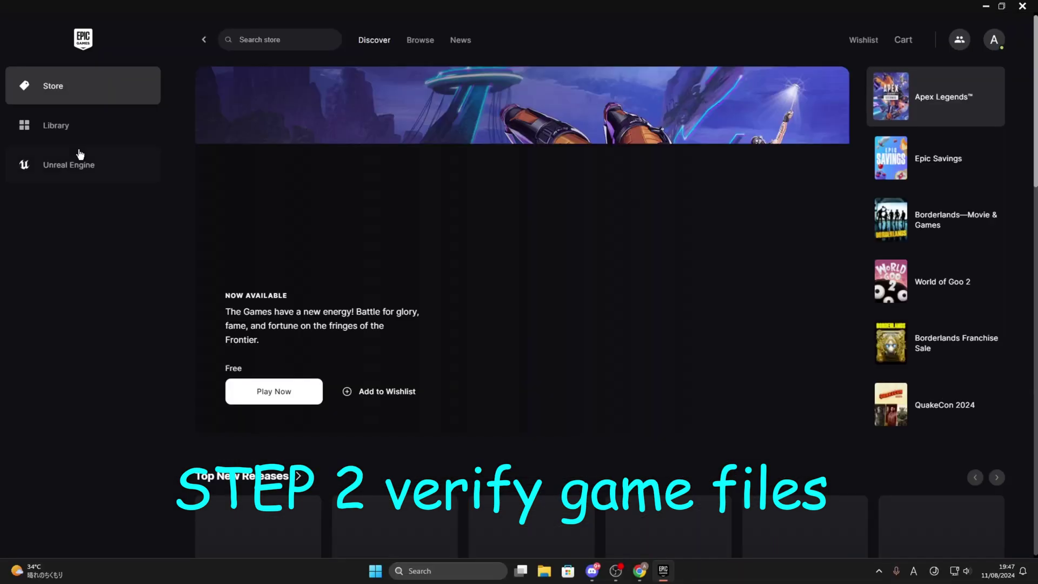
click(65, 125)
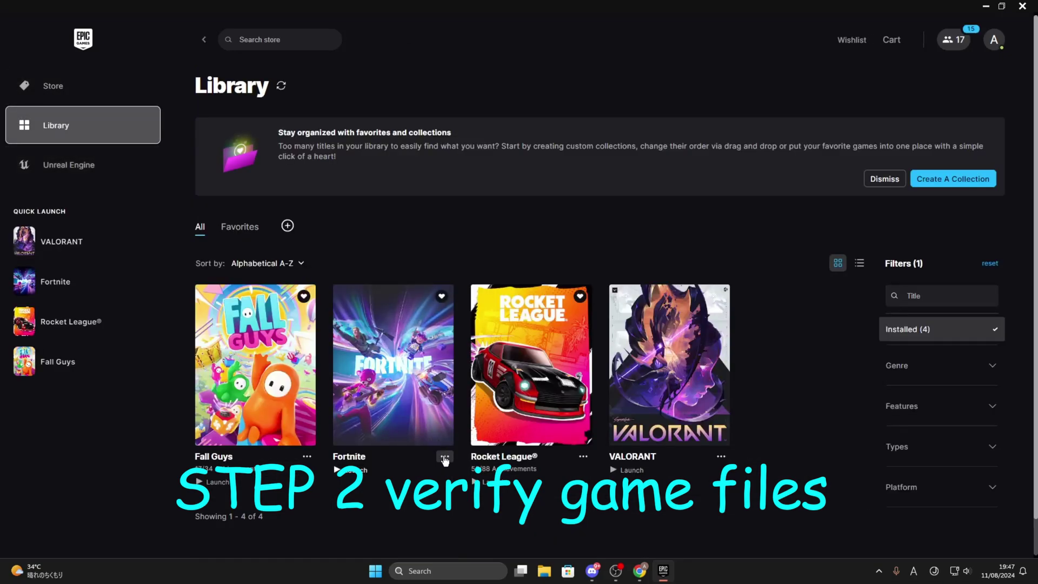
click(447, 456)
click(486, 349)
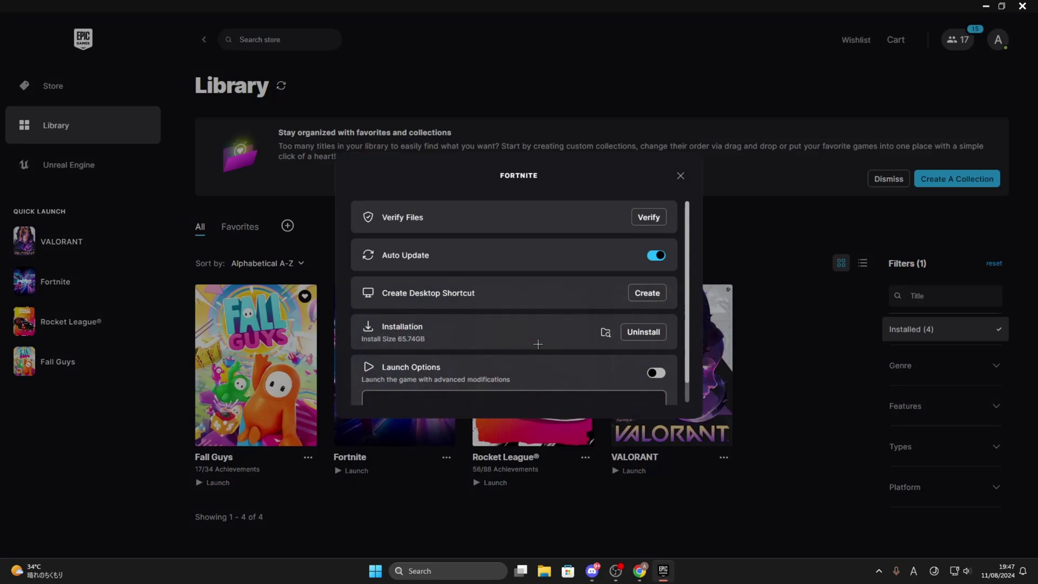
click(647, 217)
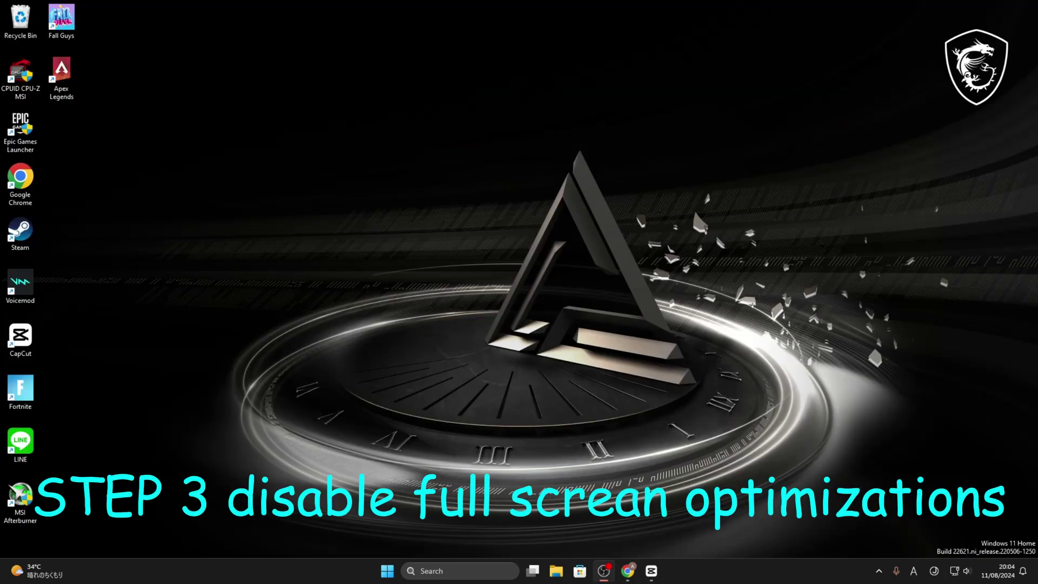
Launch Epic Games Launcher and open Fortnite's Installation folder from its Library Manage settings.
double_click(21, 132)
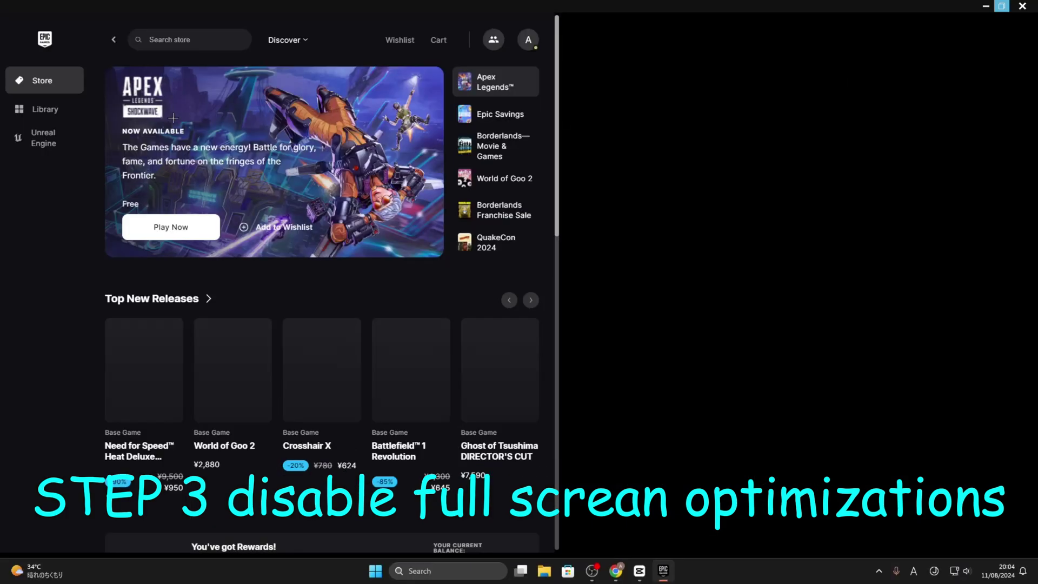
click(52, 108)
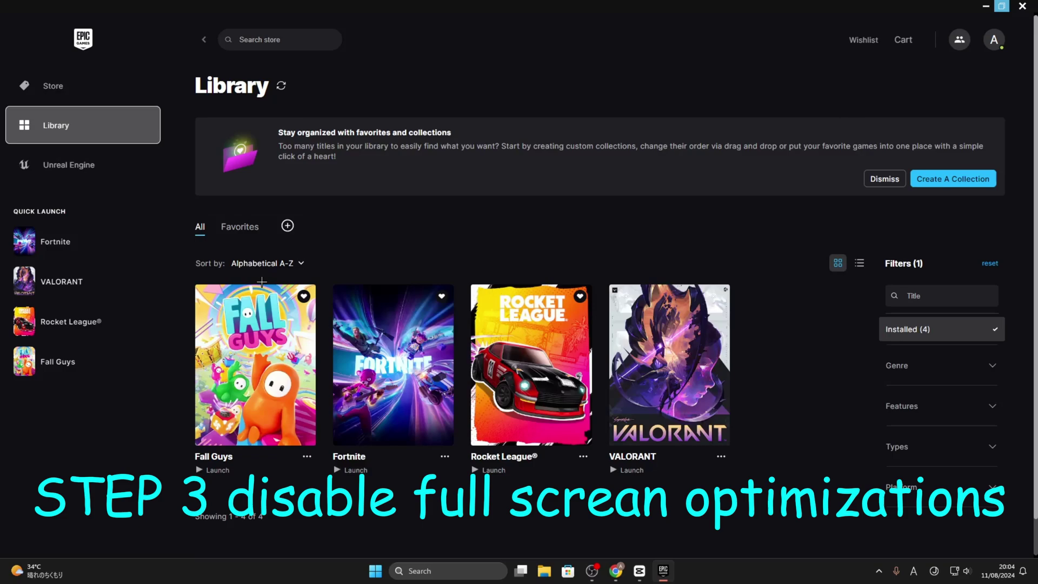
click(445, 457)
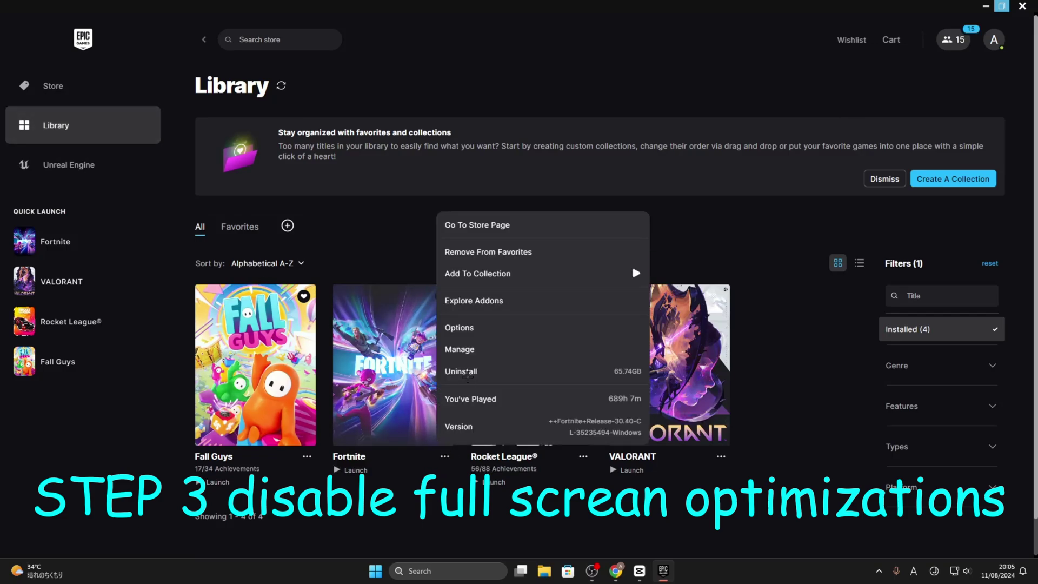
click(483, 353)
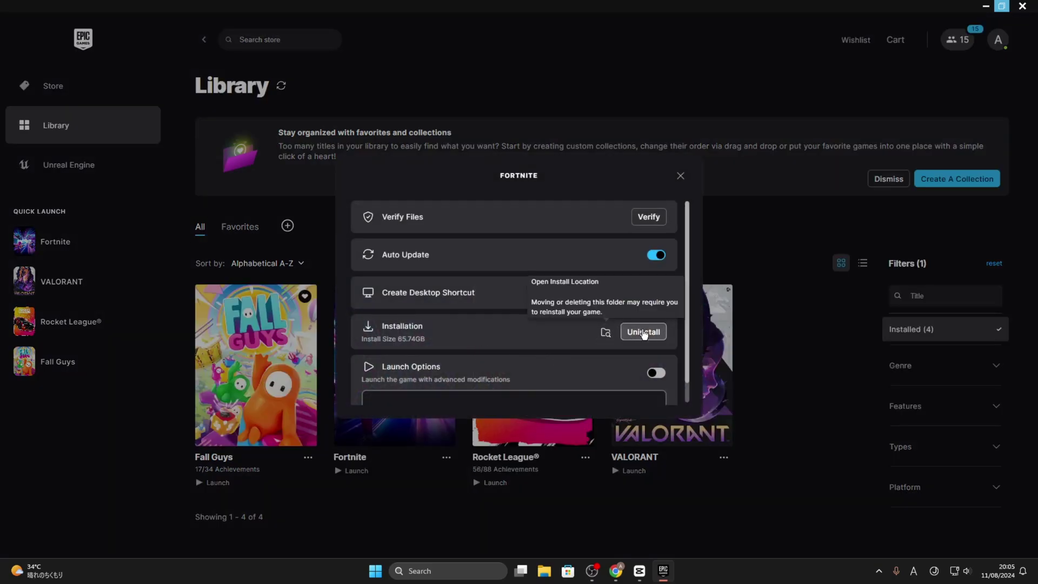
click(608, 333)
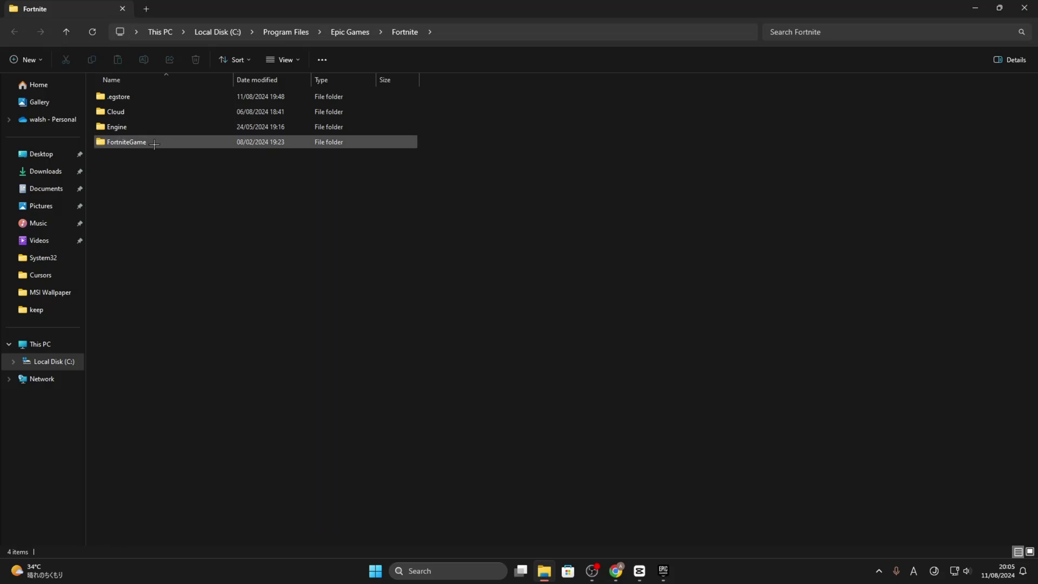
Browse into FortniteGame\Binaries\Win64 and scroll through its 69 files.
double_click(154, 144)
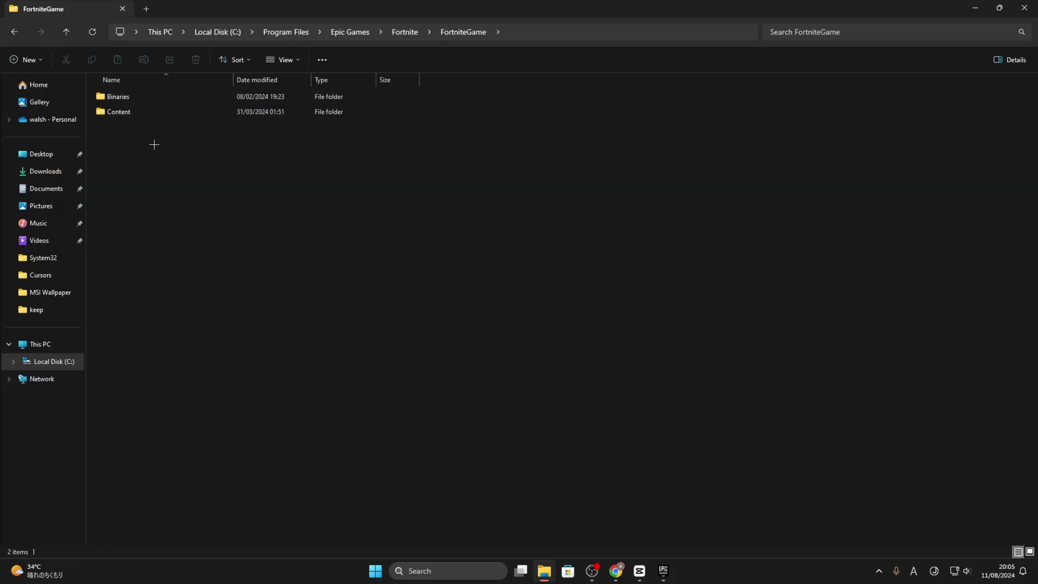
double_click(145, 99)
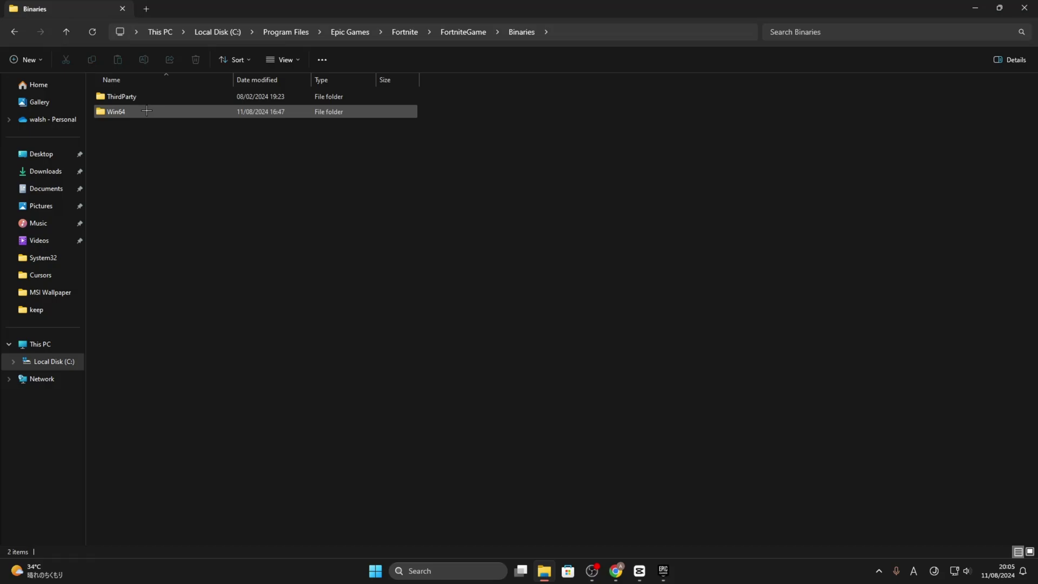
double_click(151, 112)
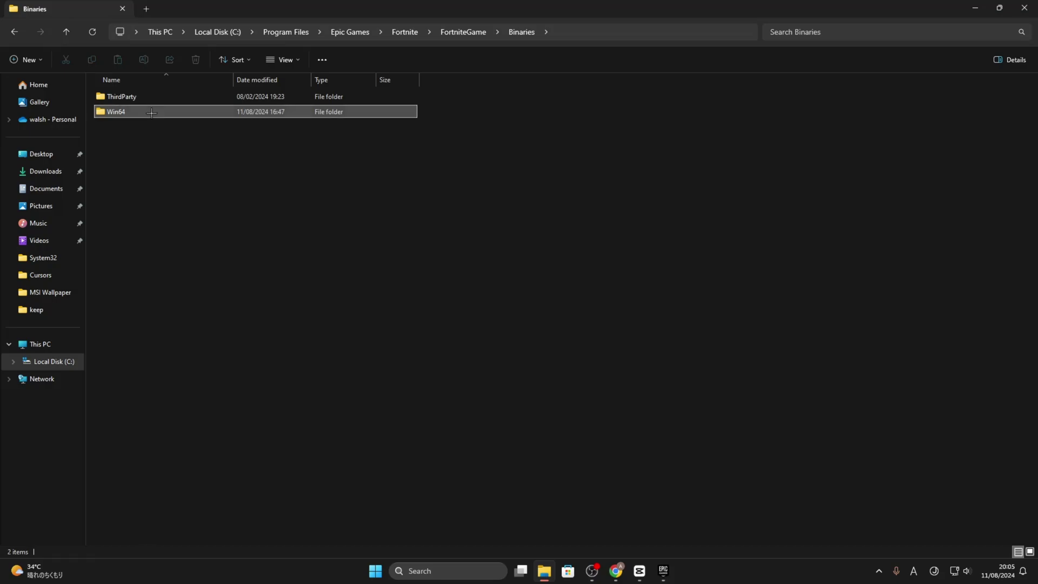
scroll(149, 113, down, 13)
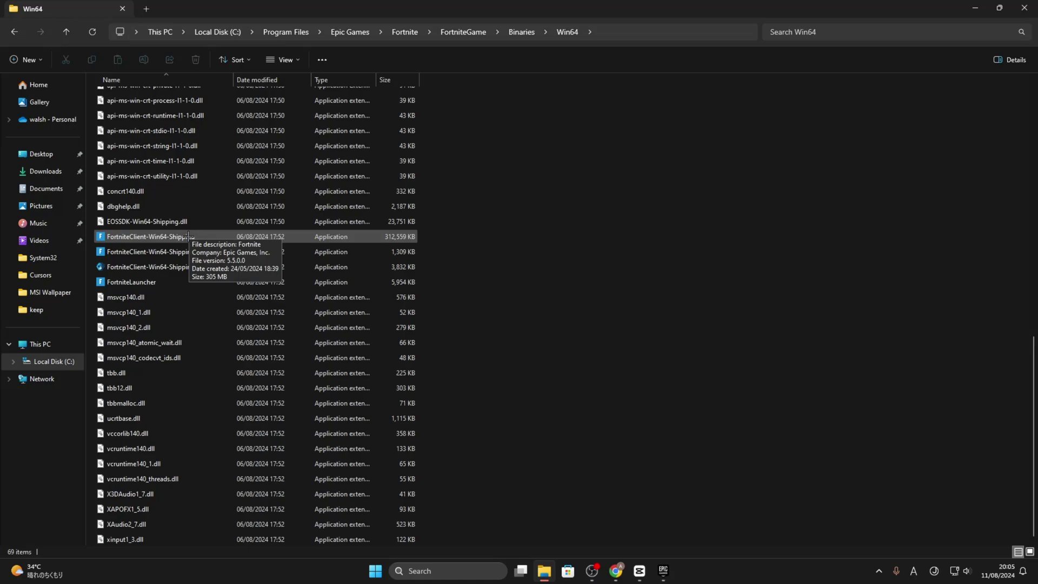
Disable full-screen optimisations in FortniteClient-Win64-Shipping's Compatibility properties and confirm with OK.
right_click(188, 237)
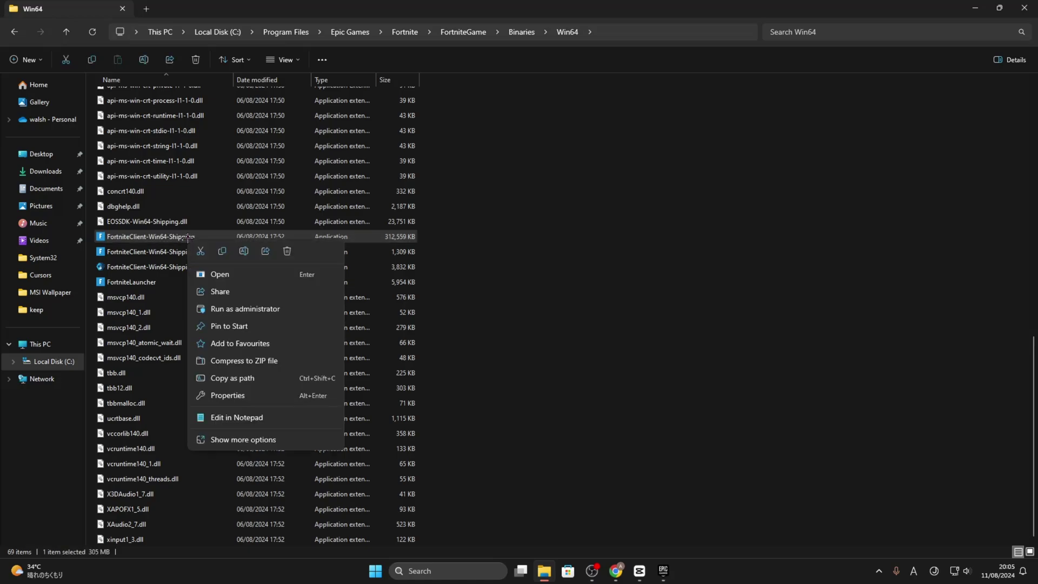
click(223, 395)
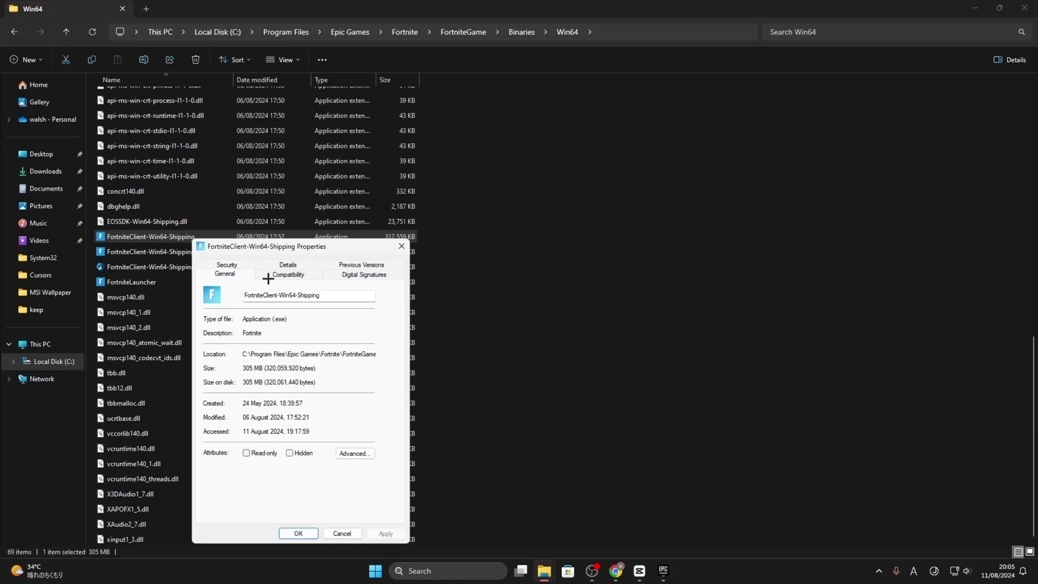
click(269, 274)
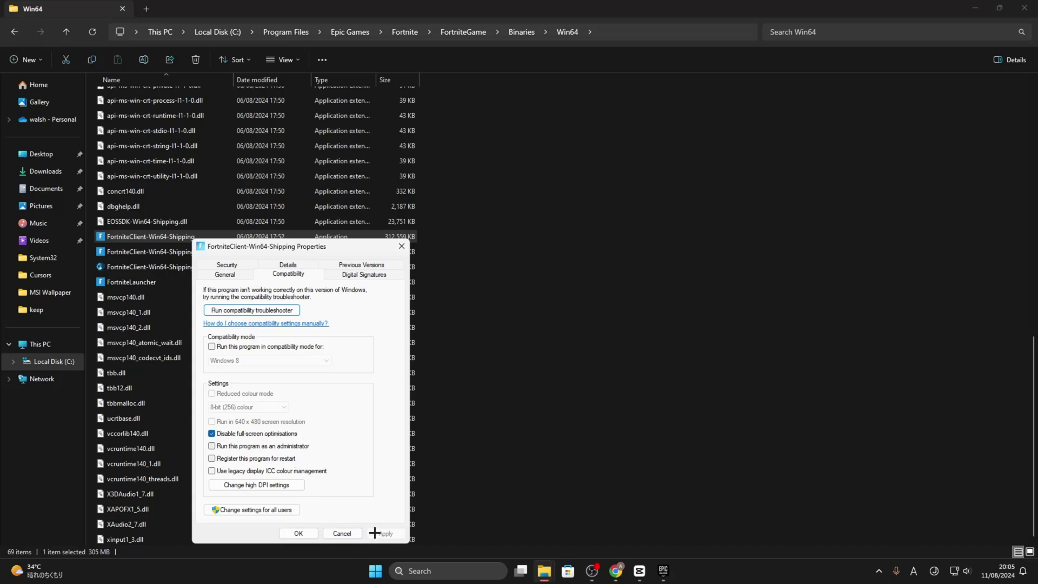
click(294, 534)
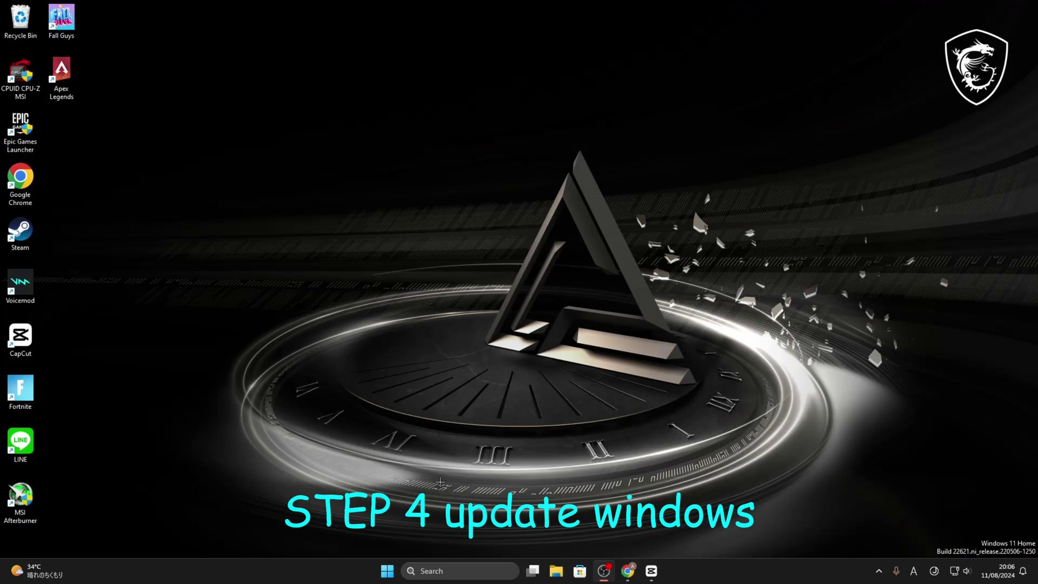
key(super+i)
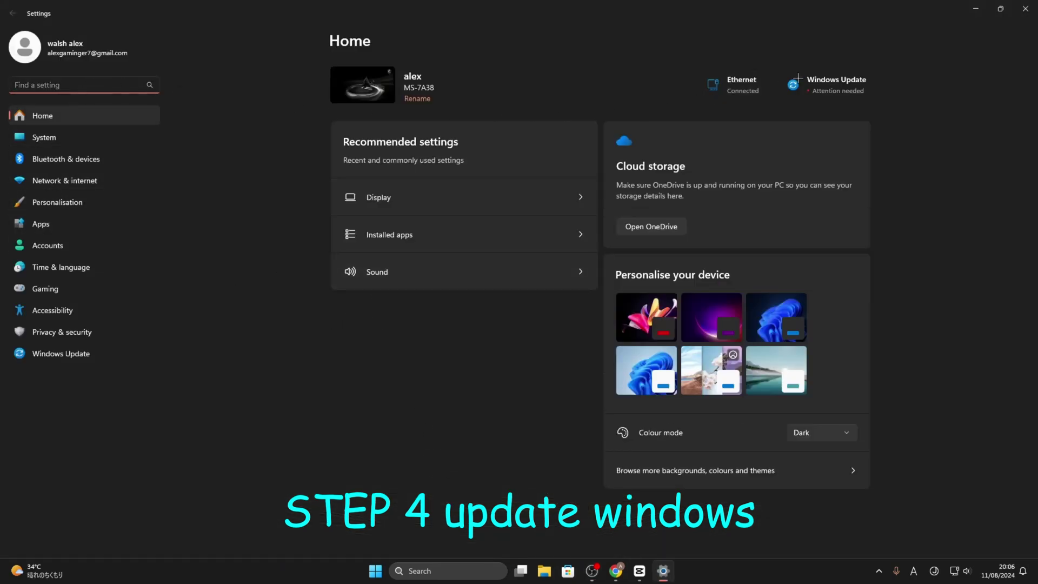
click(820, 84)
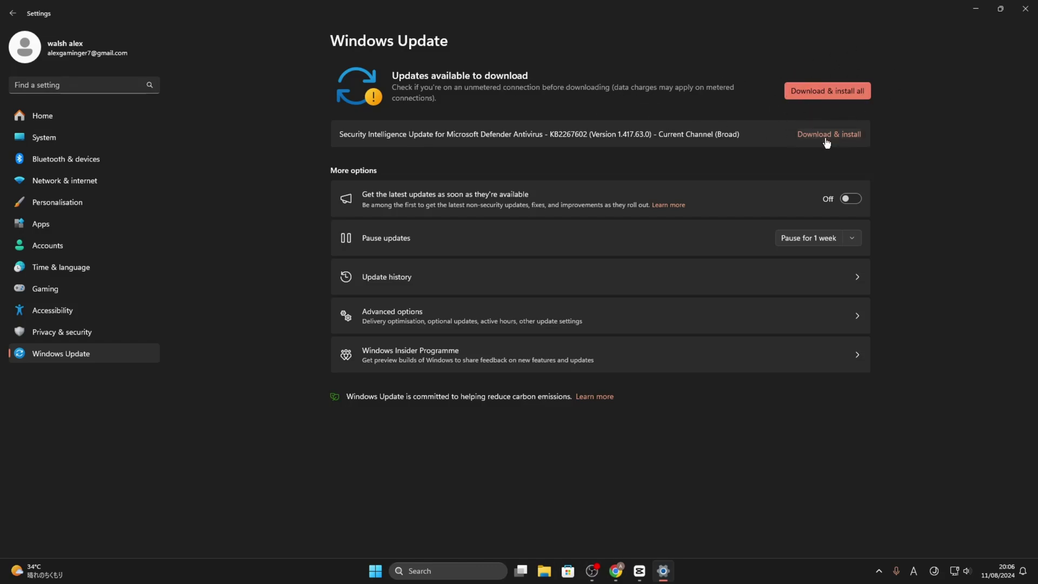
click(1025, 9)
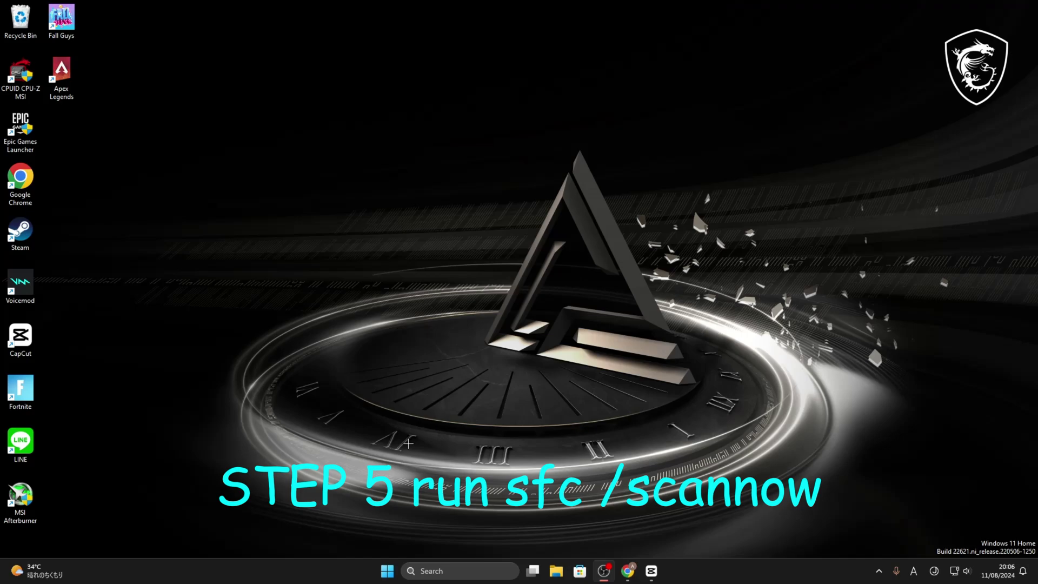
Run 'sfc /scannow' in an administrator Command Prompt, then close the console.
click(435, 570)
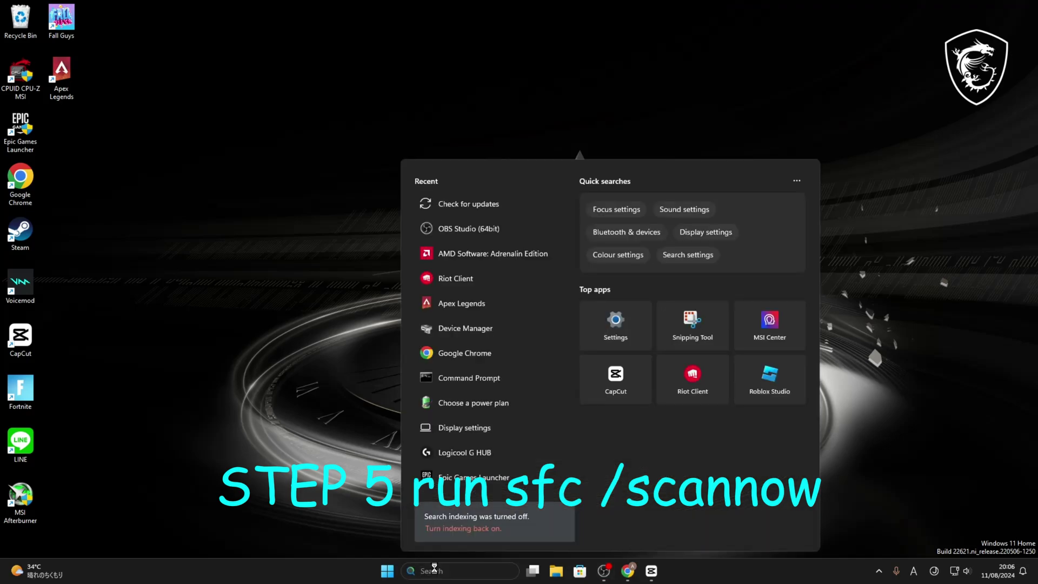
text(cmd)
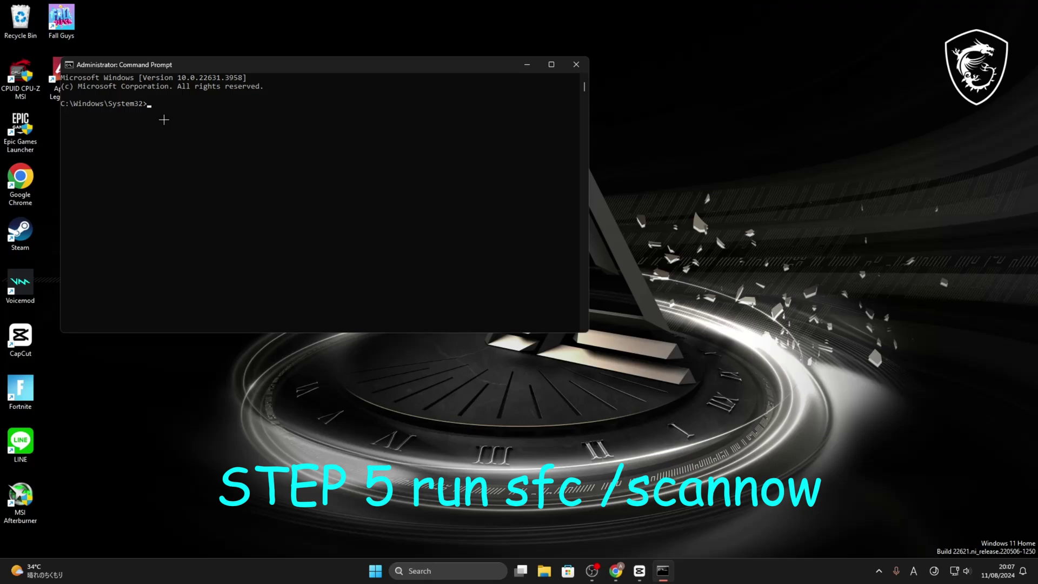
text(sfc /scannow)
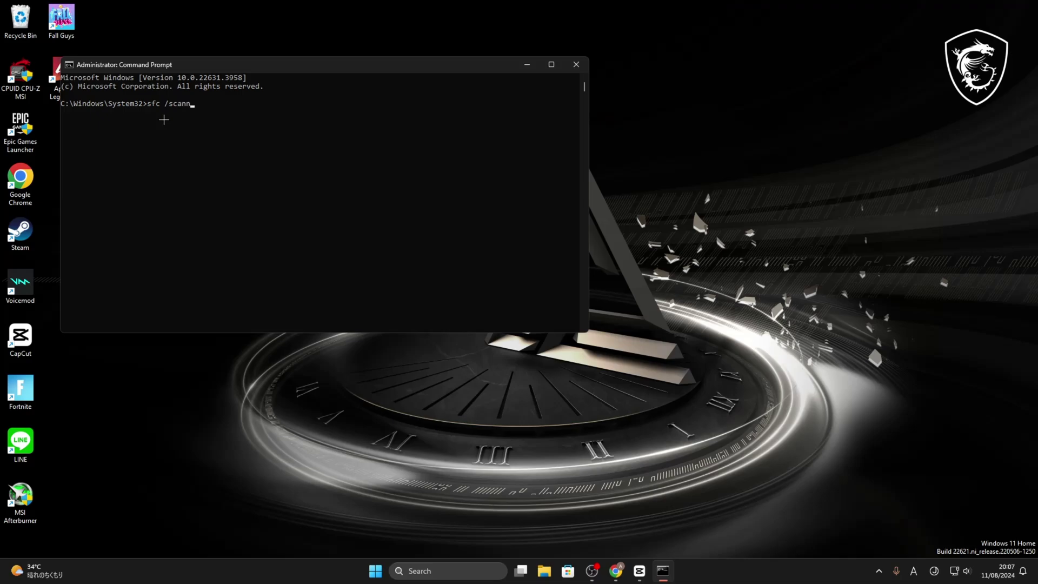
key(Return)
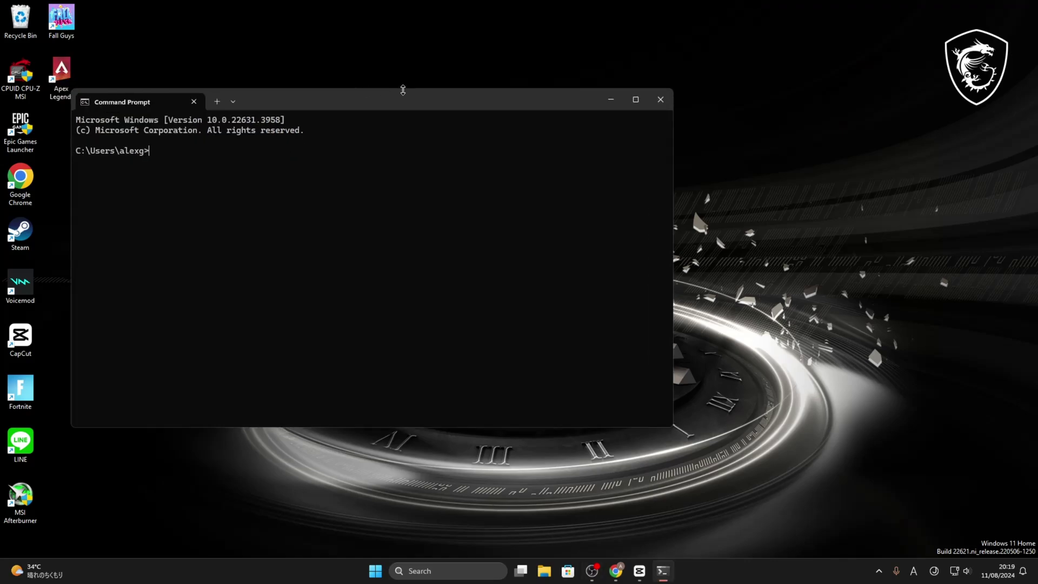
click(661, 100)
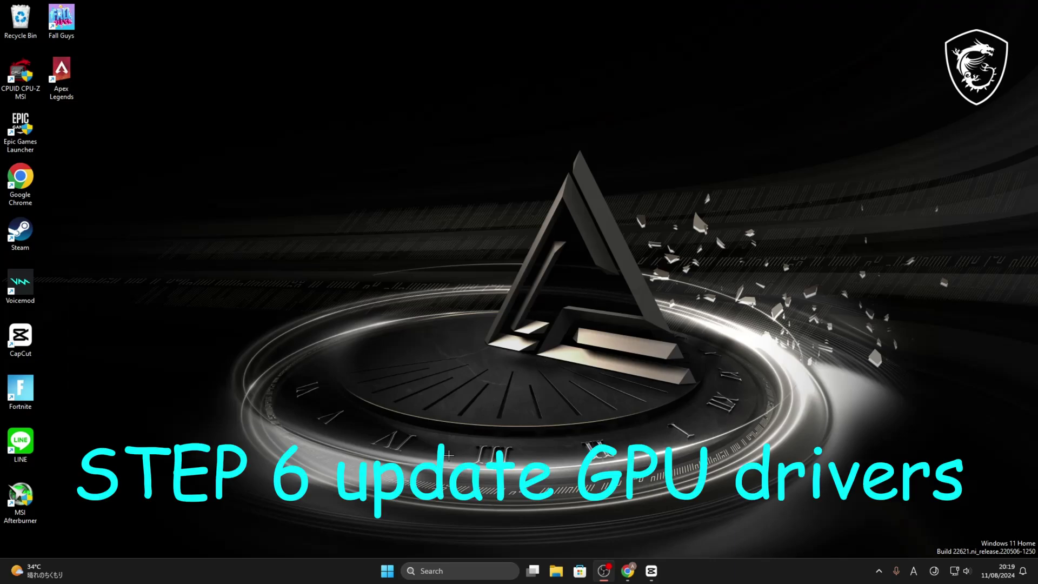
Open Device Manager via search and expand the Display adaptors category.
click(447, 571)
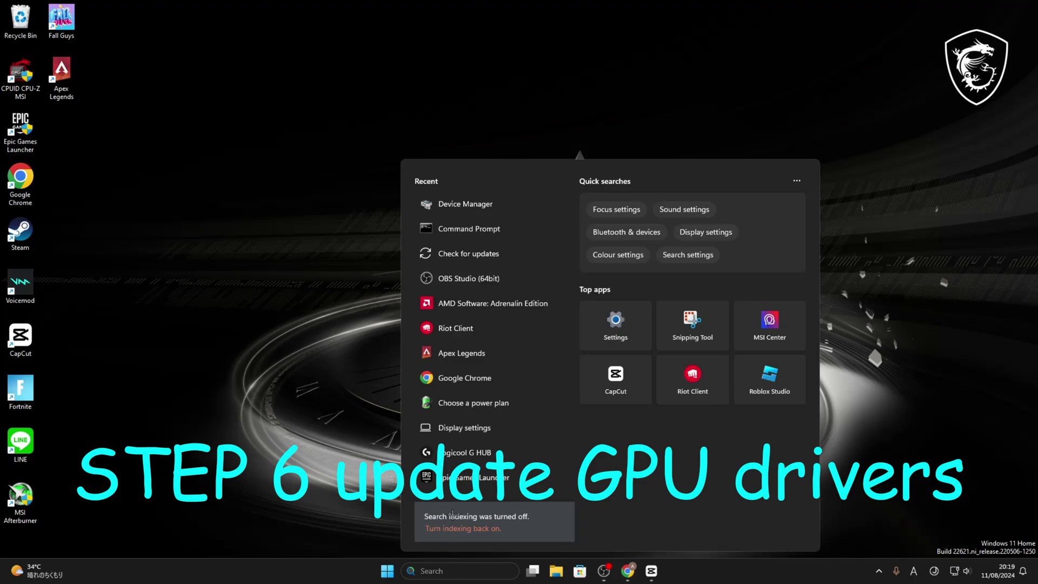
text(dev)
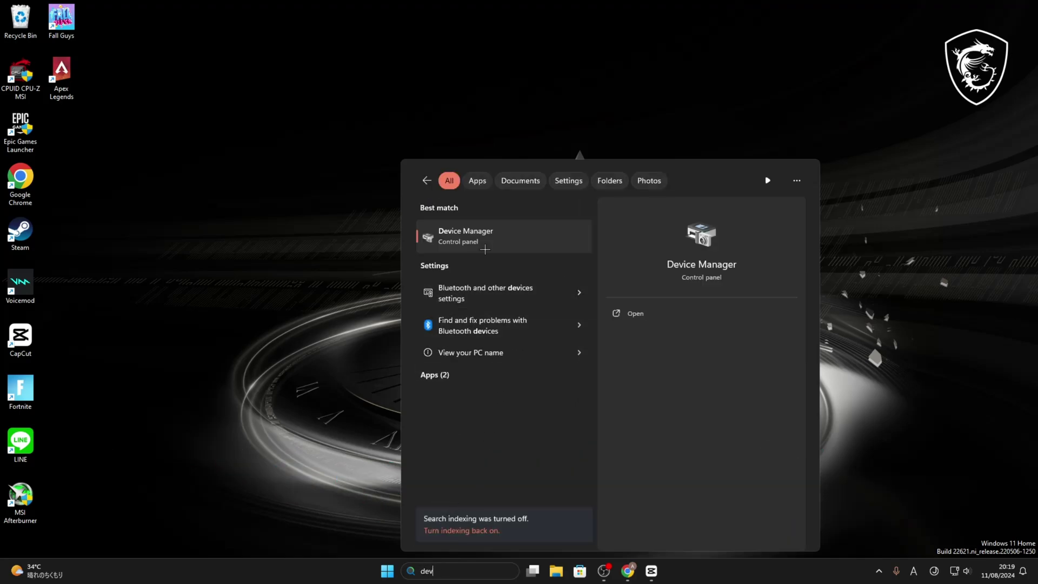
click(485, 250)
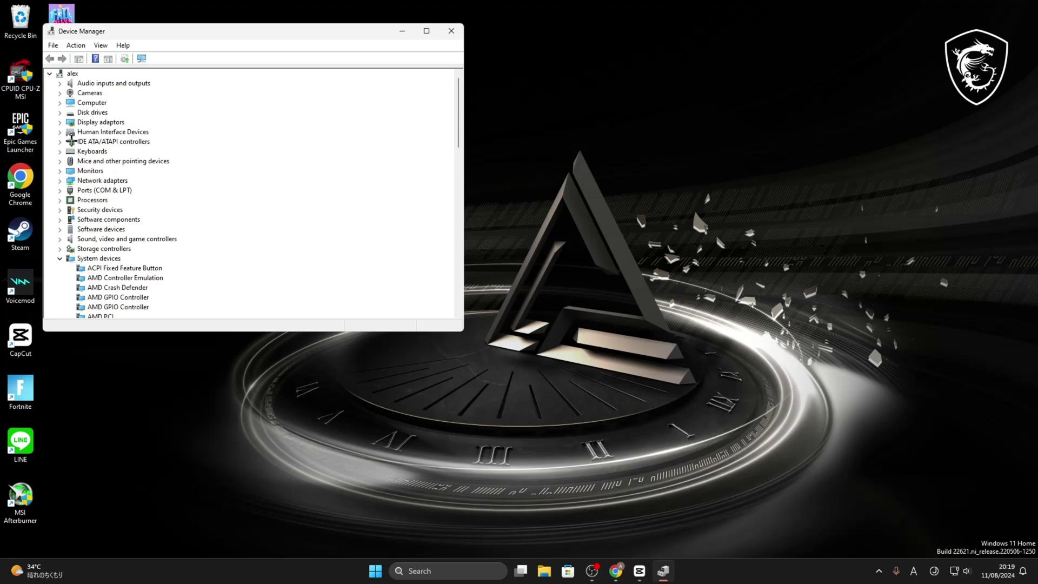
click(60, 122)
click(60, 123)
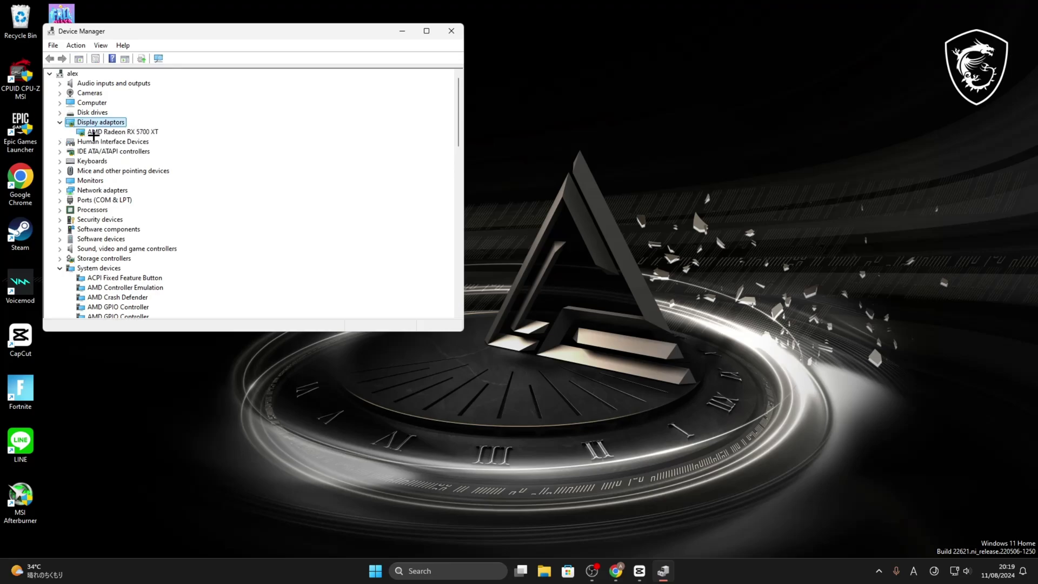
Search automatically for an AMD Radeon RX 5700 XT driver update, then close the dialogs.
right_click(106, 131)
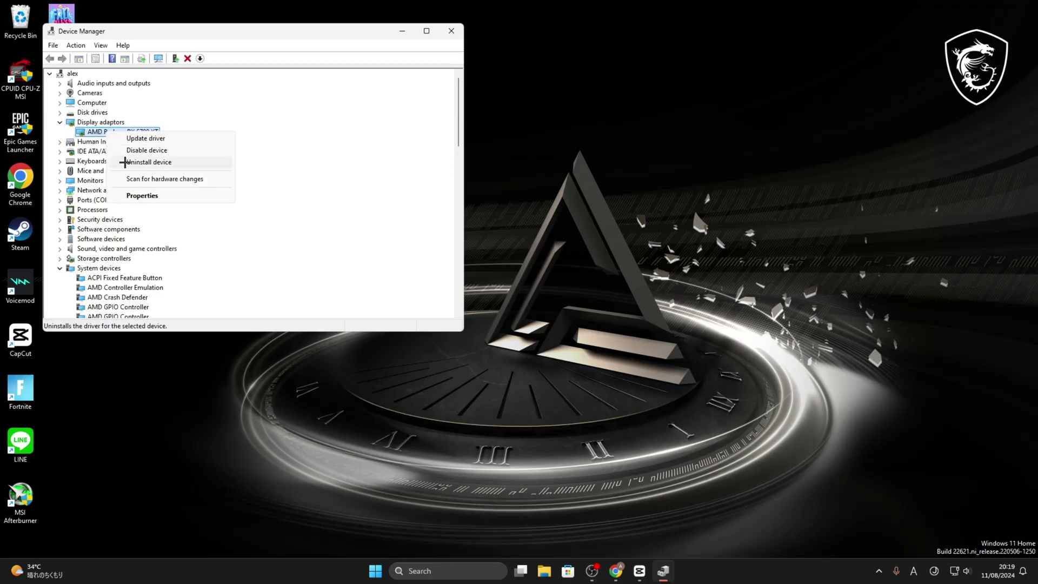
click(144, 195)
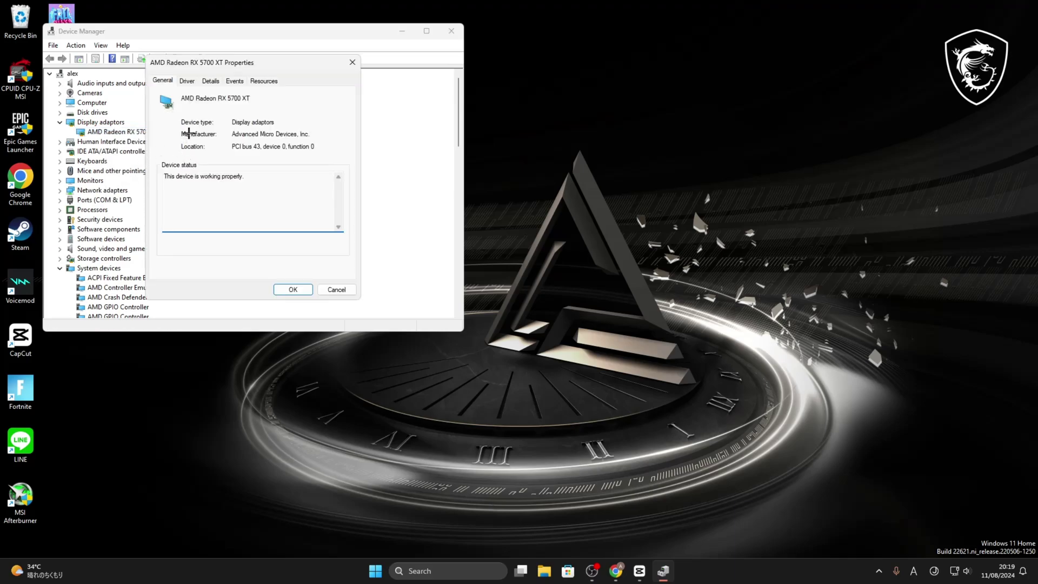
click(186, 80)
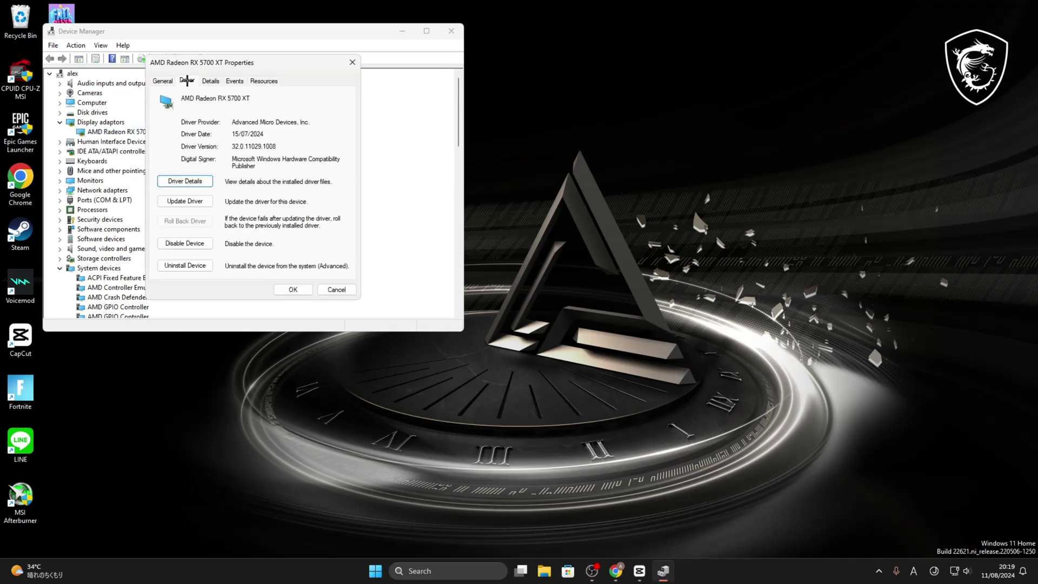
click(187, 201)
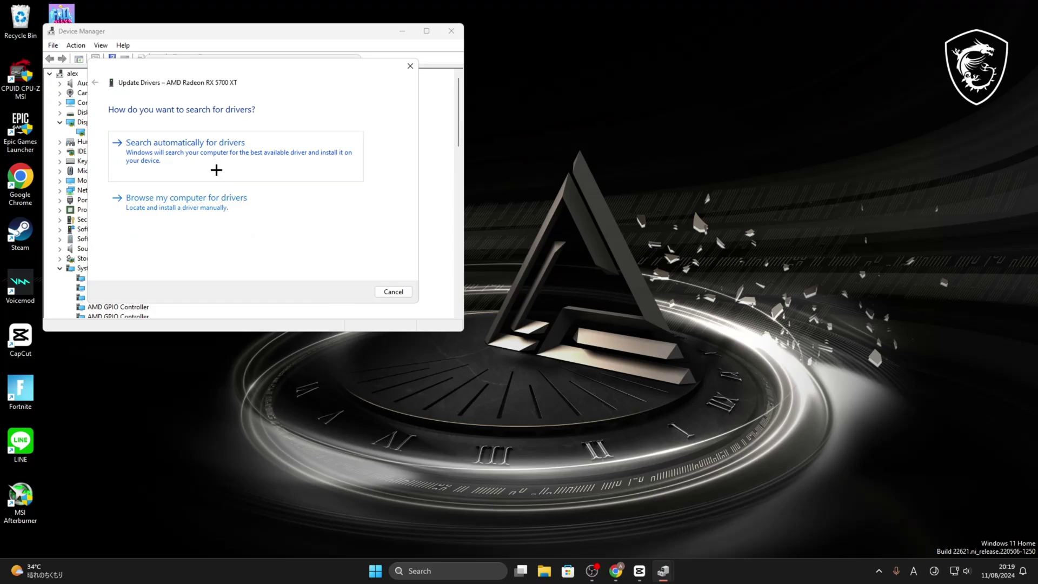
click(226, 154)
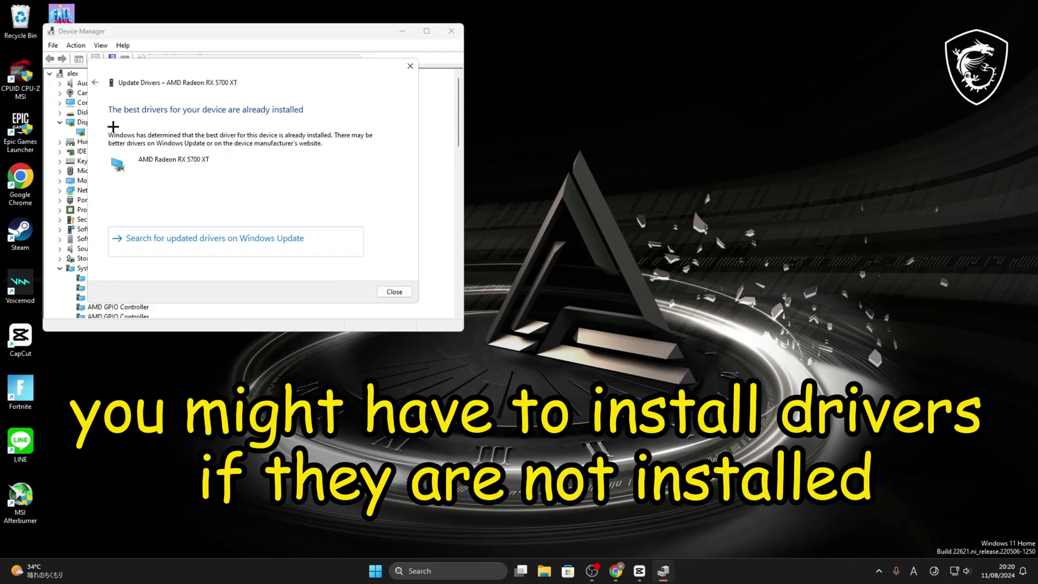
click(395, 292)
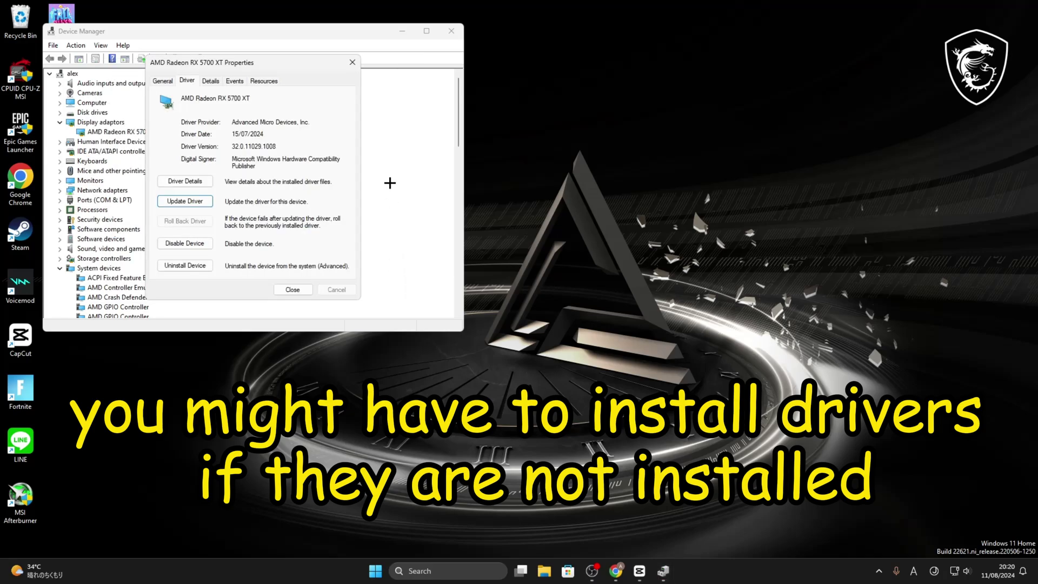
click(293, 290)
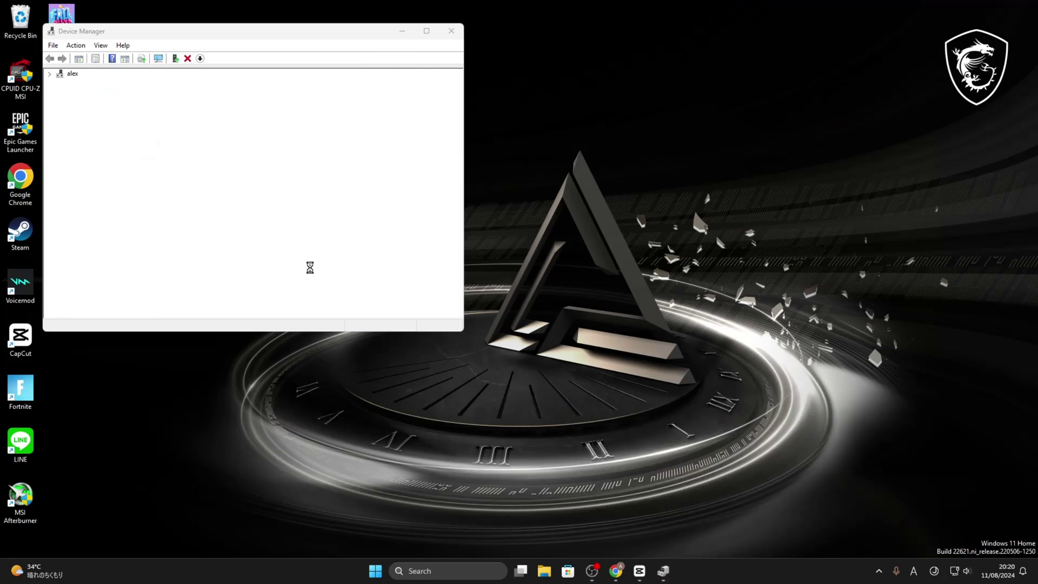